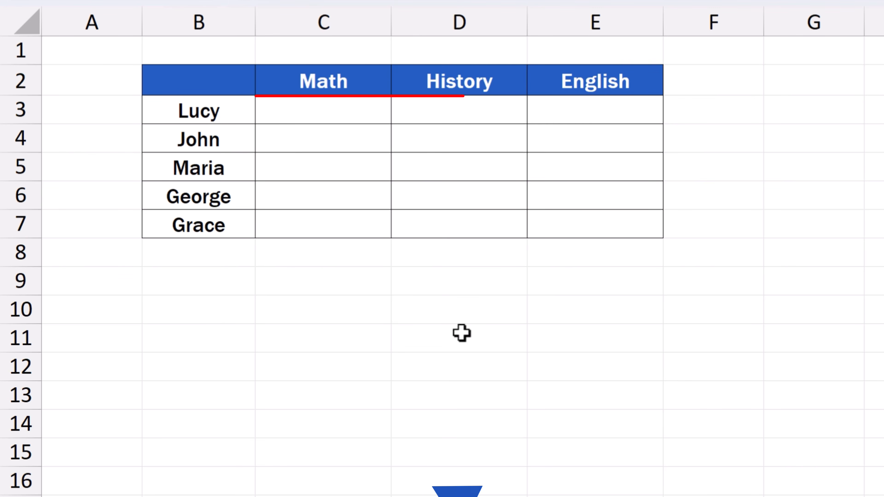
Add data validation to C3:E7 that allows only whole numbers between 0 and 100.
left_click_drag(349, 131, 576, 227)
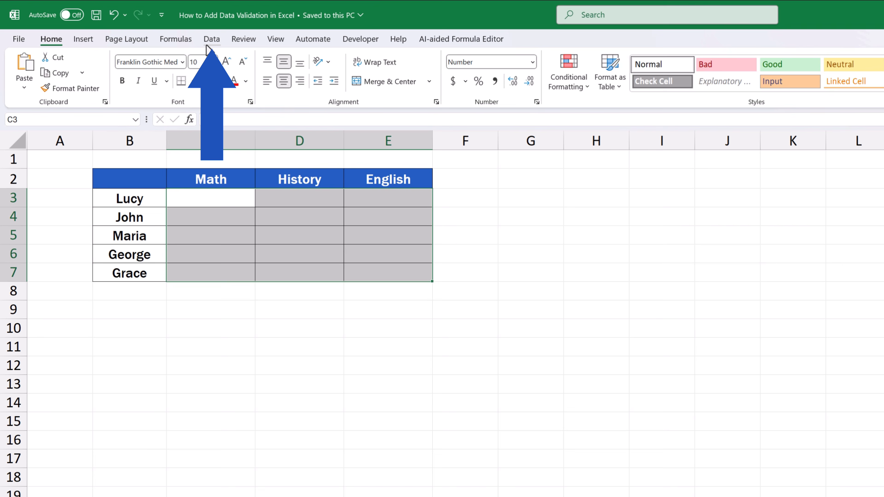
left_click(208, 43)
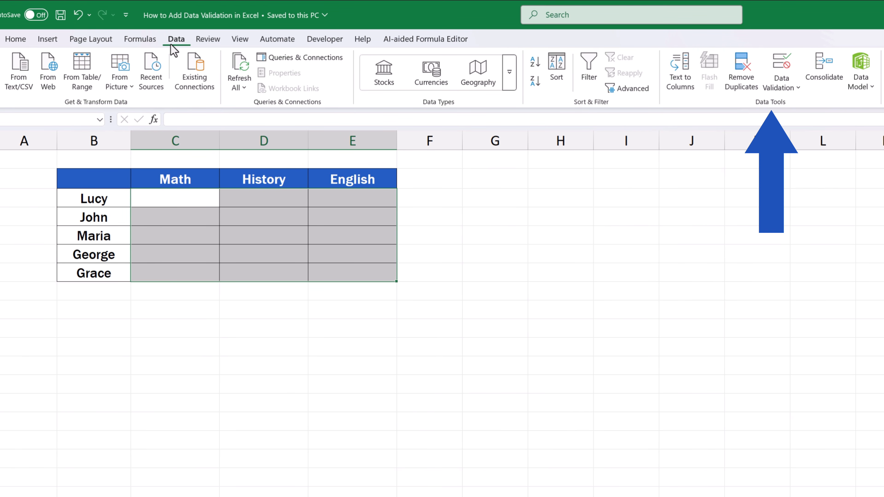
left_click(784, 79)
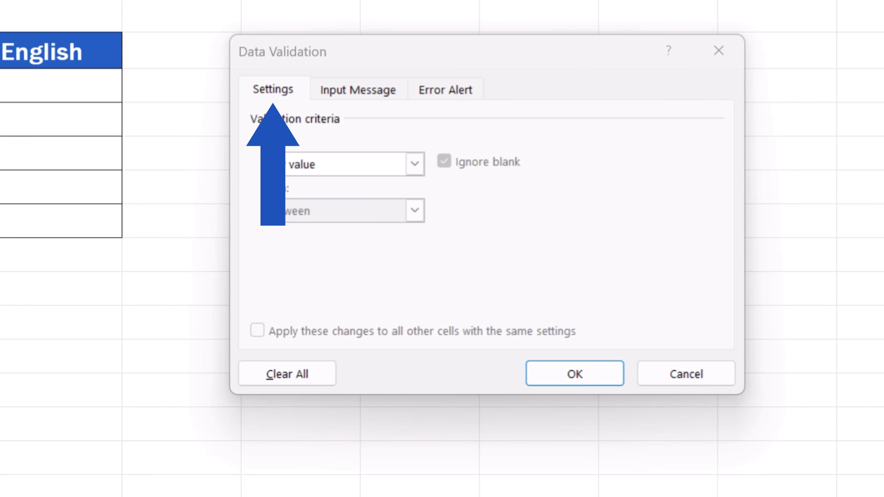
left_click(417, 165)
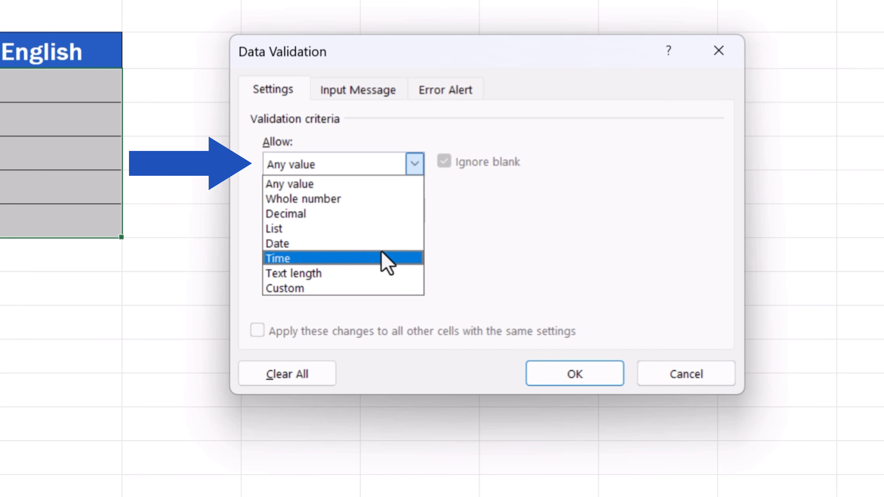
left_click(367, 202)
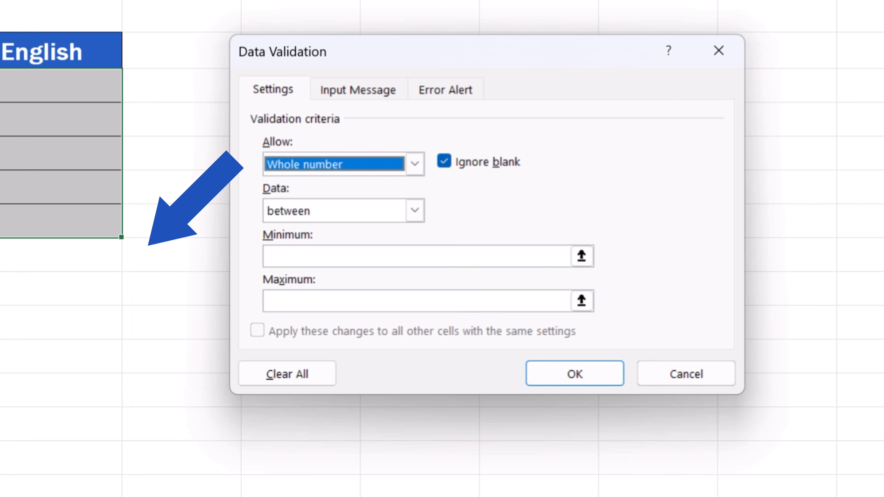
left_click(415, 211)
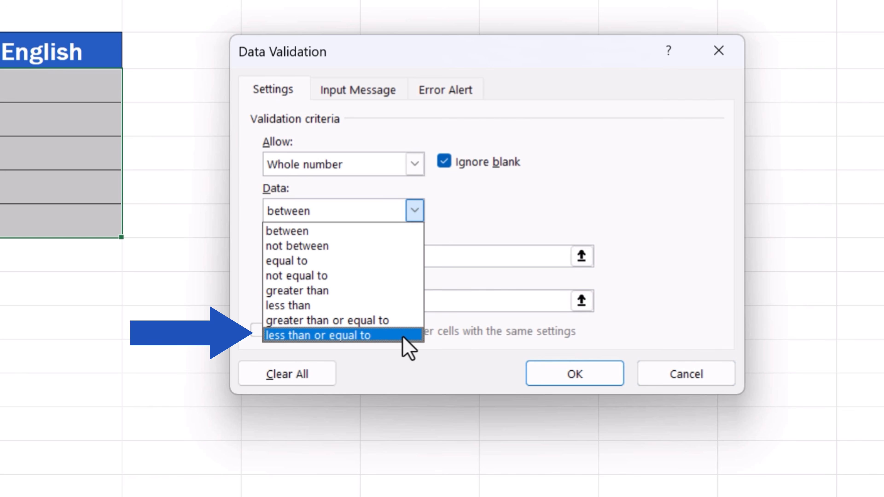
left_click(408, 234)
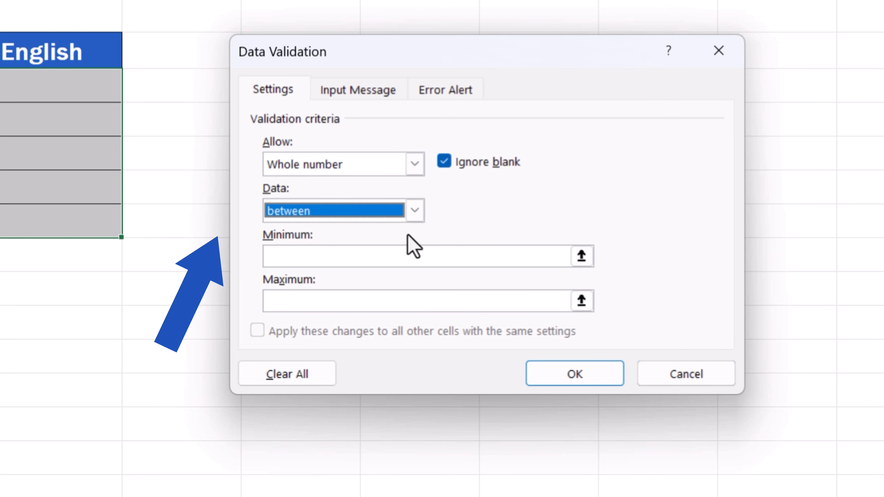
left_click(408, 259)
type("0")
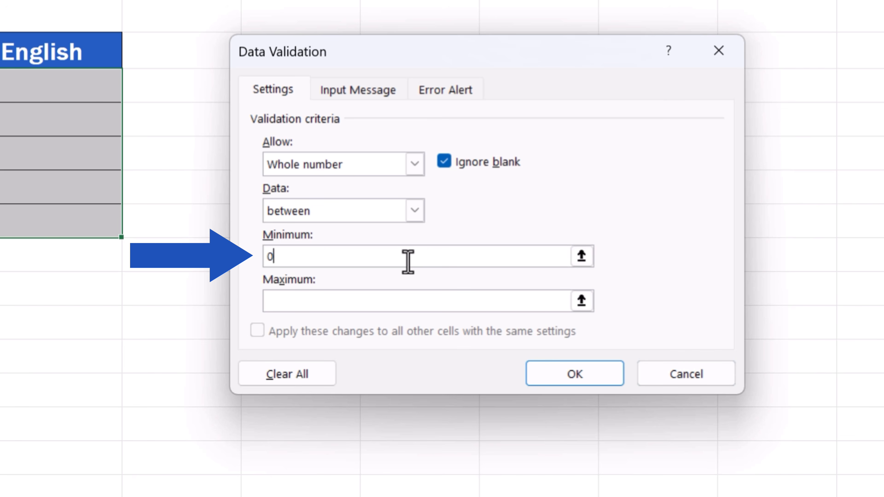
left_click(406, 306)
type("100")
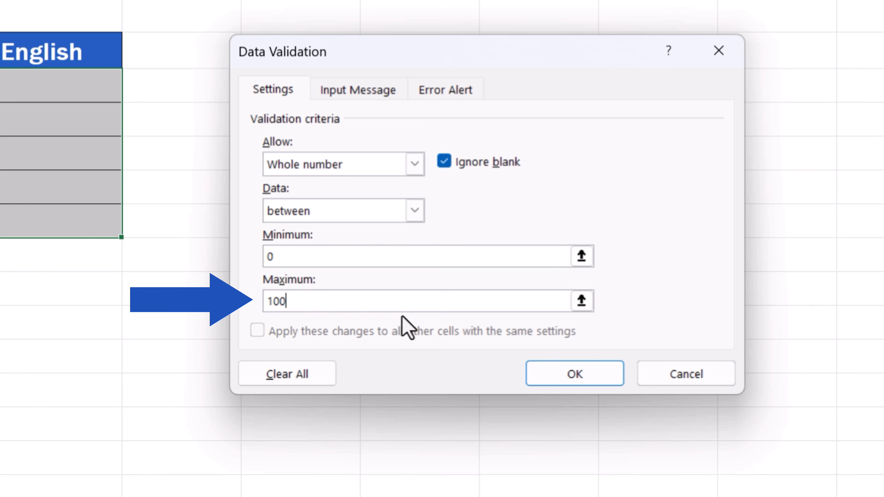
Set the validation input message to the title "Enter Score" and the text "Only whole numbers from 0 to 100 are allowed".
left_click(375, 92)
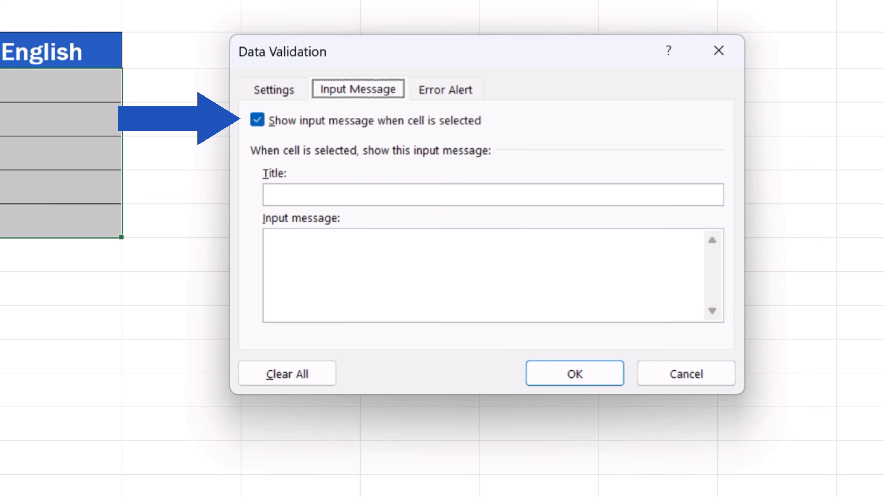
left_click(295, 192)
type("Enter Score")
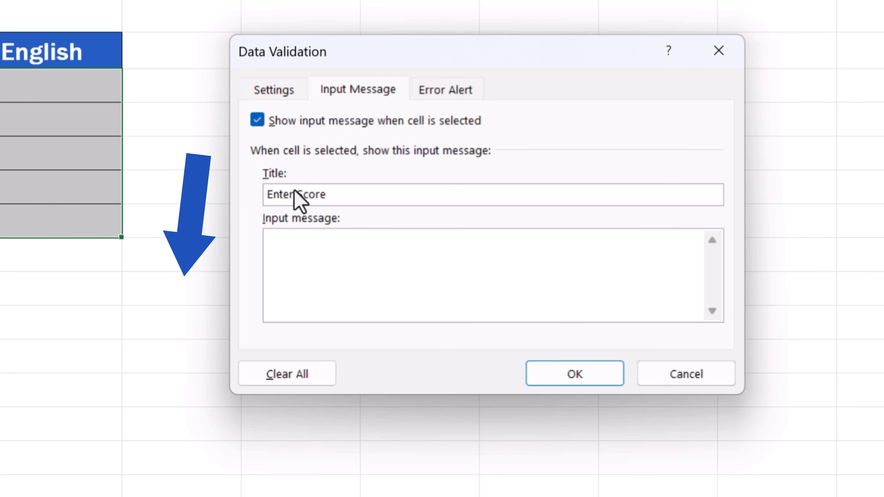
left_click(441, 237)
type("Only whole num")
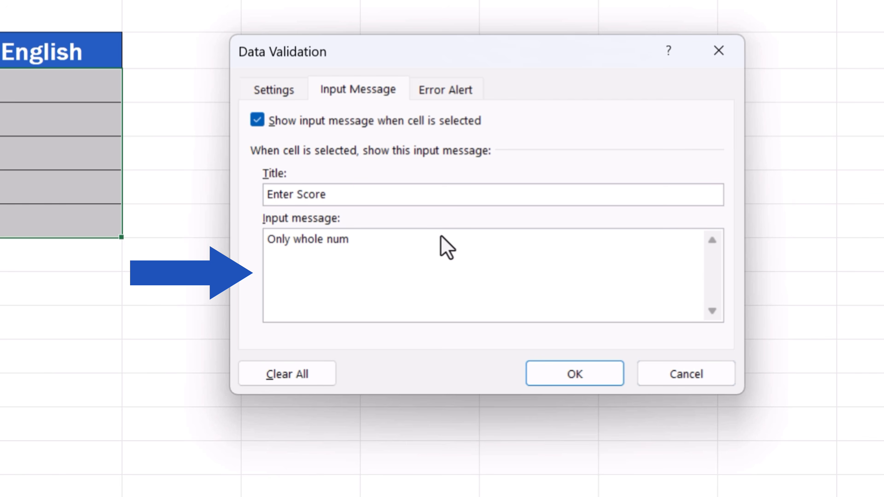
type("bers from 0 to 100 are allowed")
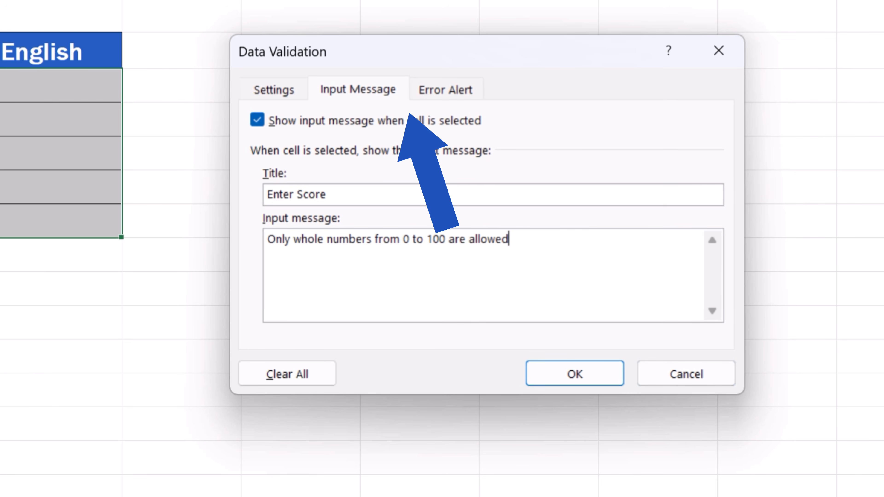
Set a Stop error alert titled "Invalid Entry" with the message "Please enter a number between 0 and 100" and apply the validation.
left_click(438, 98)
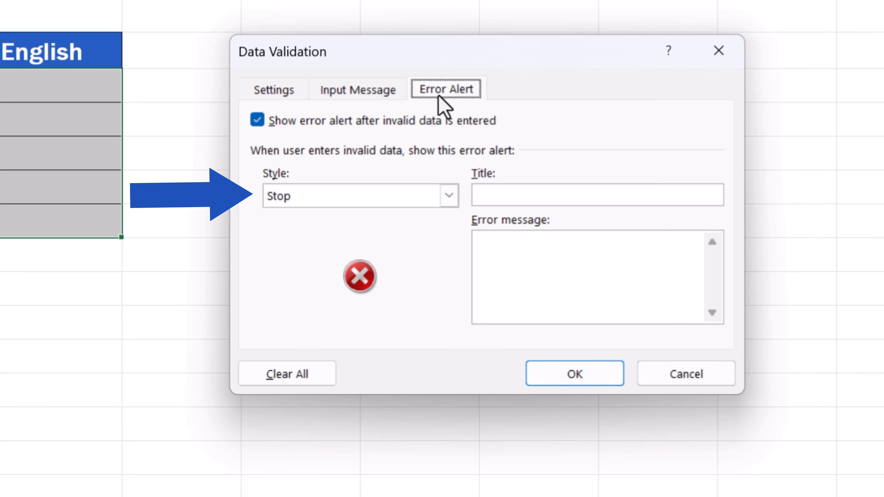
left_click(449, 195)
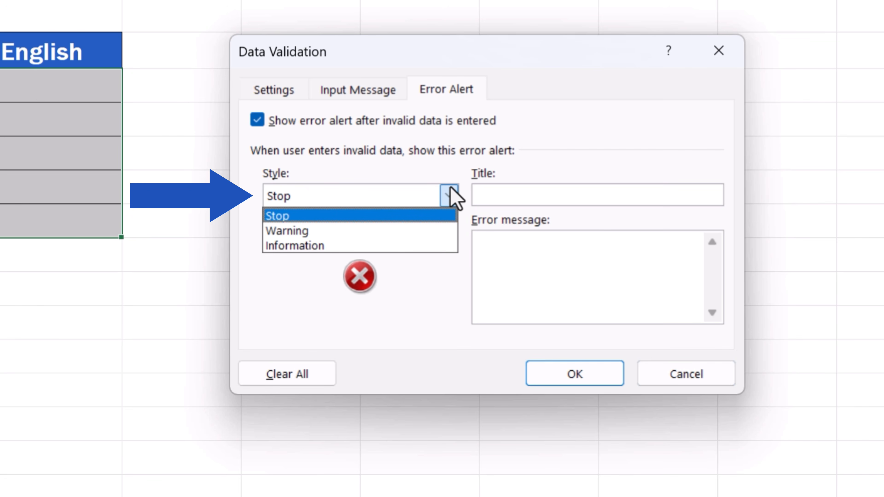
left_click(420, 215)
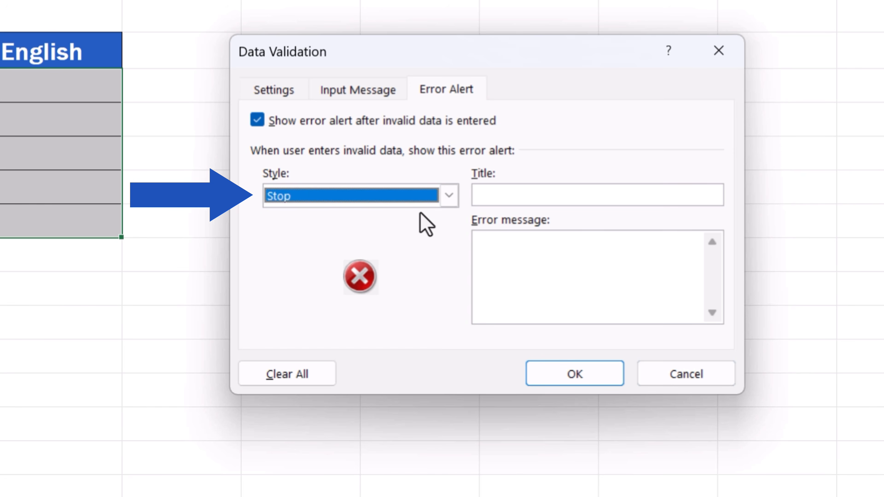
left_click(584, 195)
type("I")
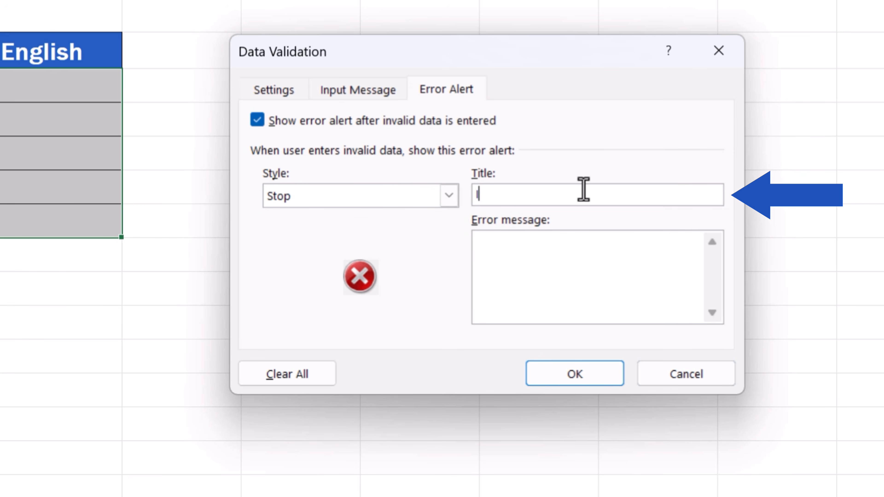
type("nvalid Entry")
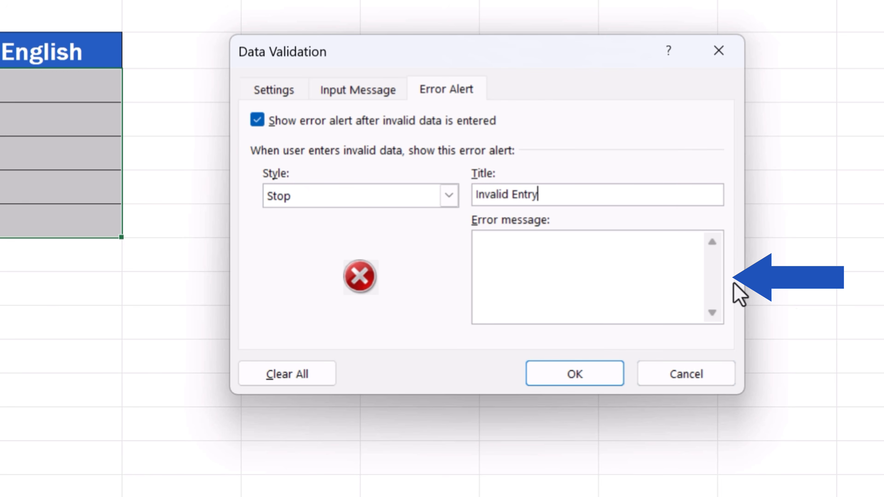
left_click(586, 268)
type("Please enter a number b")
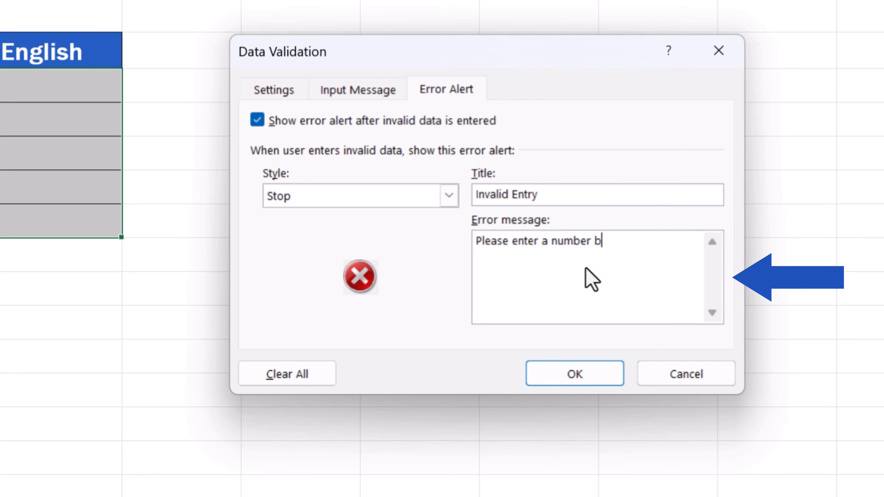
type("etween 0 and 100")
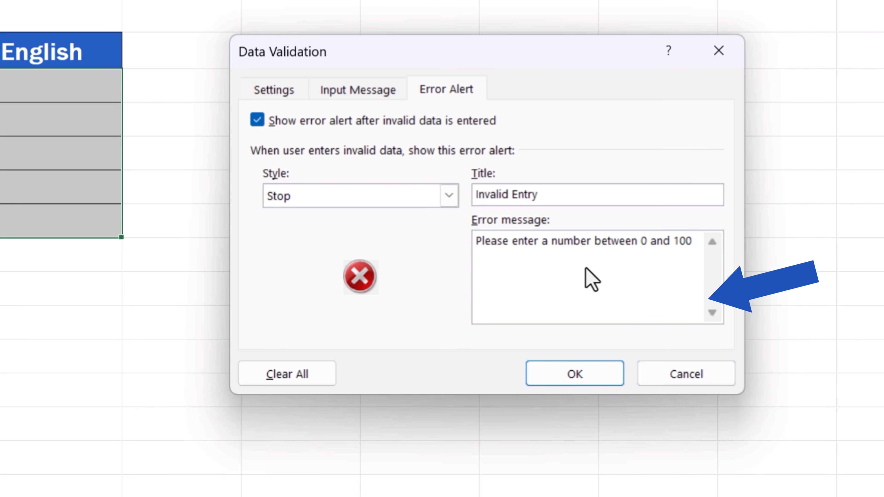
left_click(592, 379)
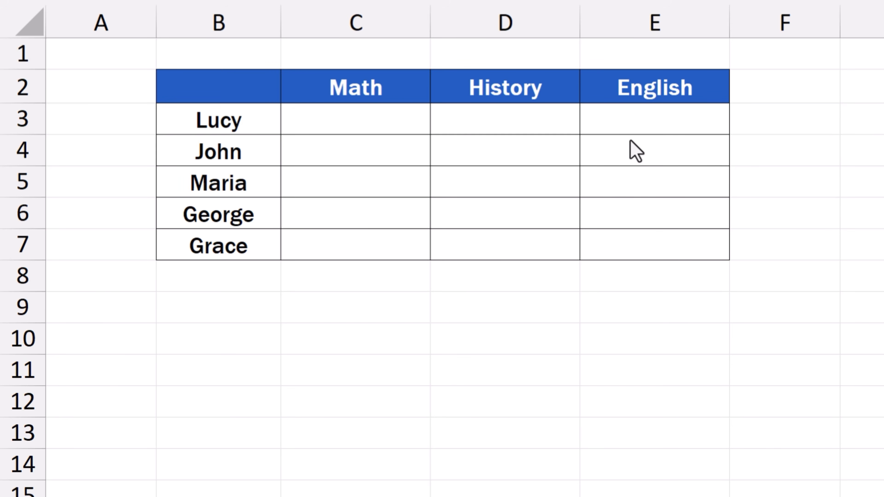
Check the input message on cells E3, C3 and D6.
left_click(634, 121)
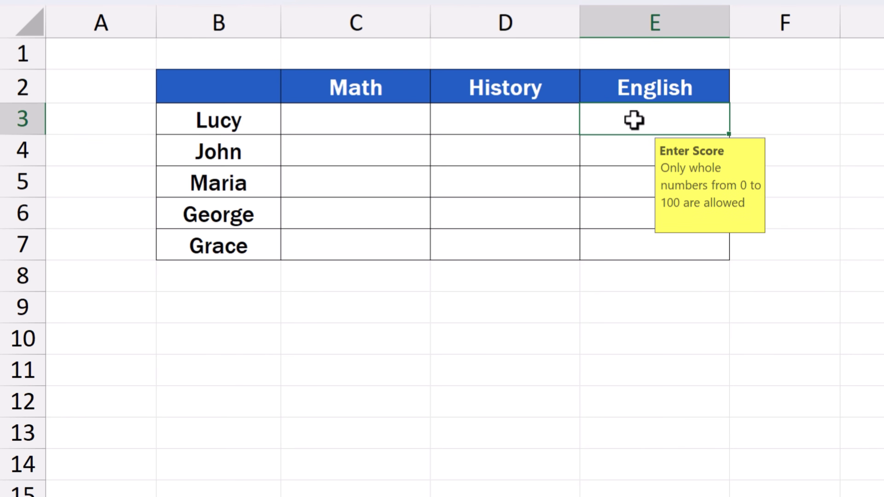
left_click(355, 124)
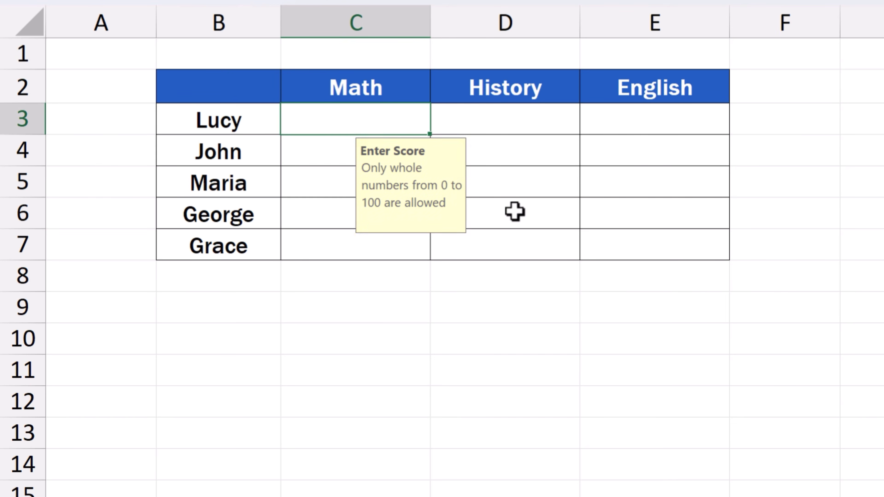
left_click(516, 201)
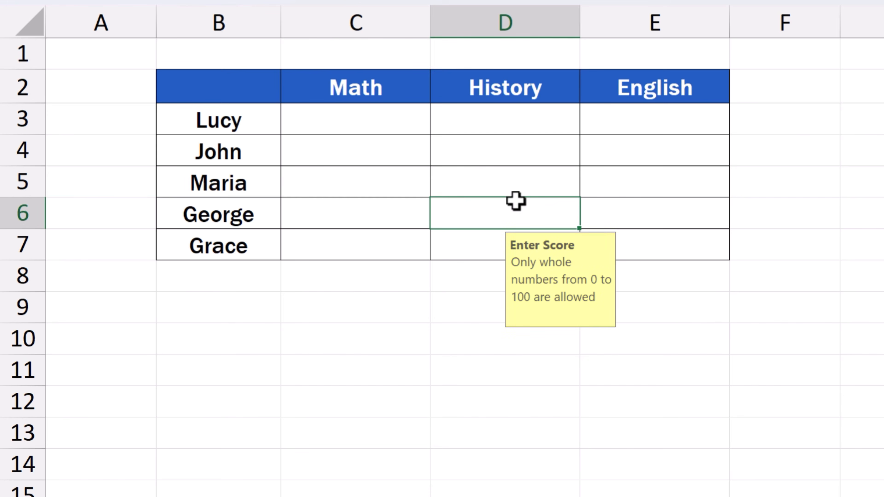
Enter 95 as the Math score in C3.
left_click(406, 131)
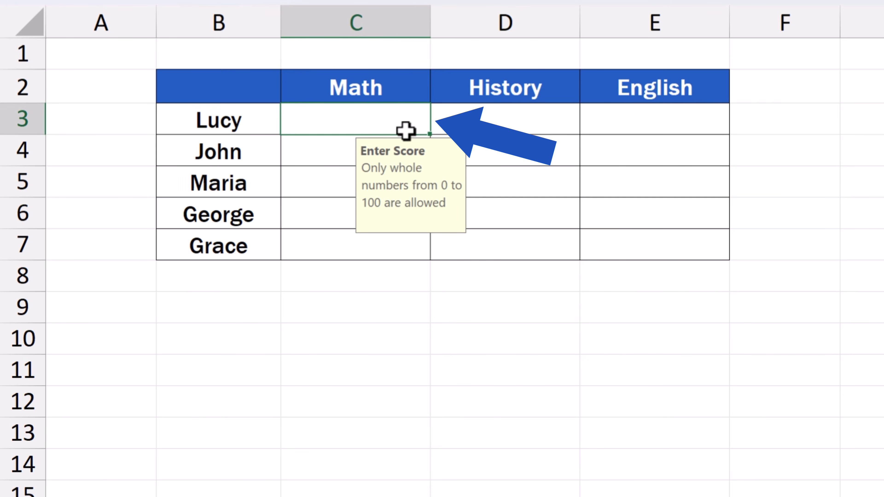
type("95")
key("Return")
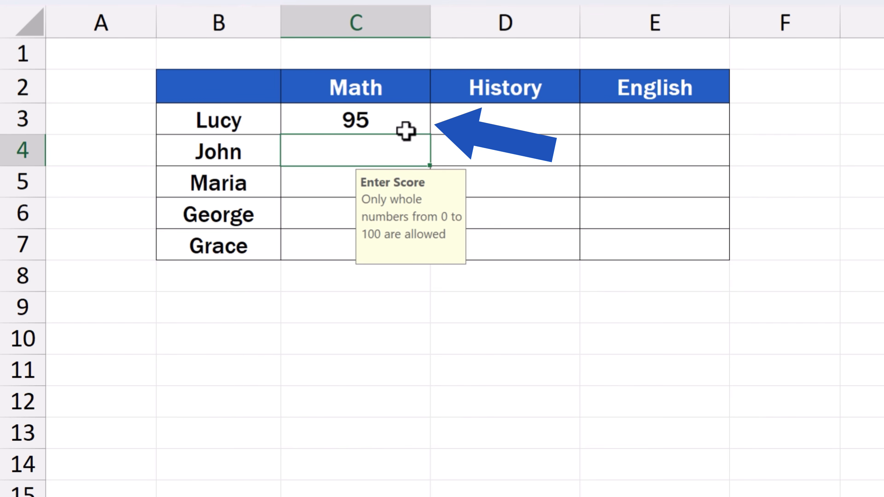
Try to enter 150 as the Math score in C4 and return to editing the cell.
type("150")
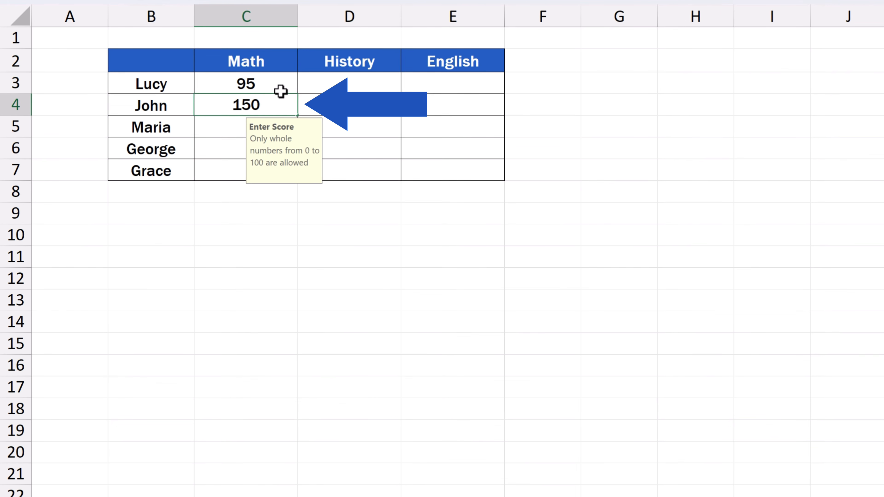
key("Return")
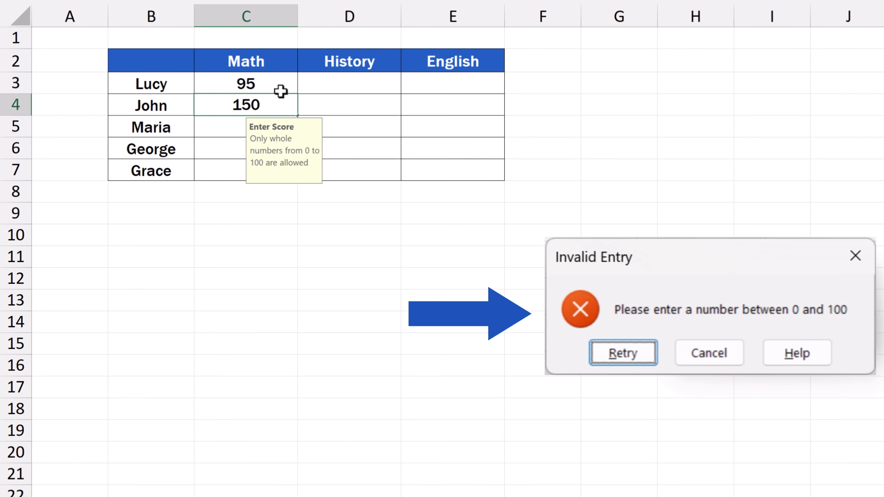
left_click(626, 360)
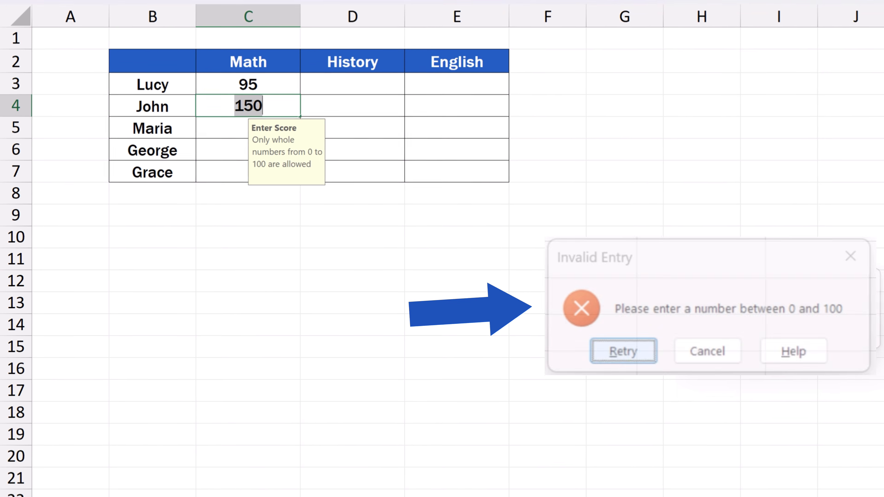
Enter the Math scores 85 in C4 and 65 in C5.
type("85")
key("Return")
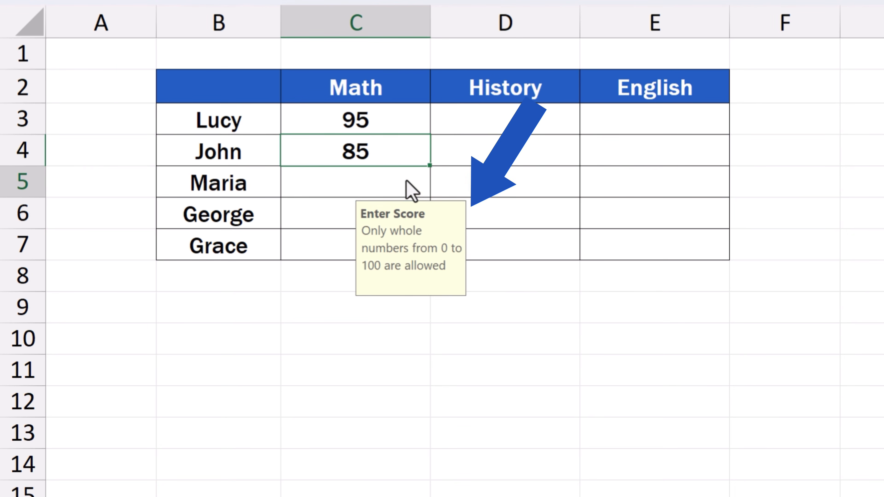
type("65")
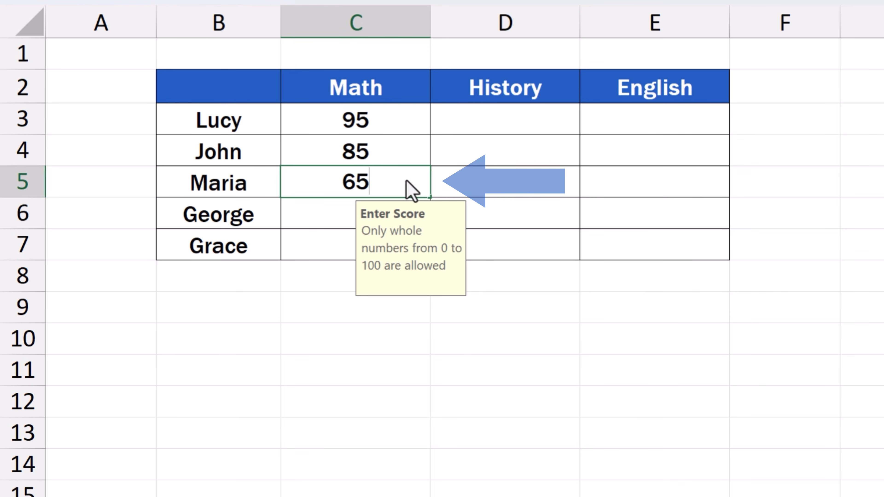
key("Return")
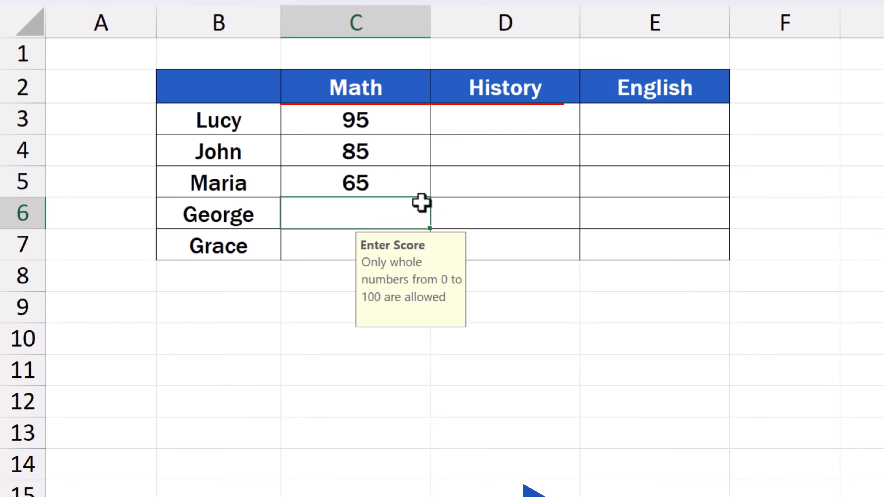
Clear all data validation settings from the score cells C3:E7.
left_click_drag(381, 122, 642, 243)
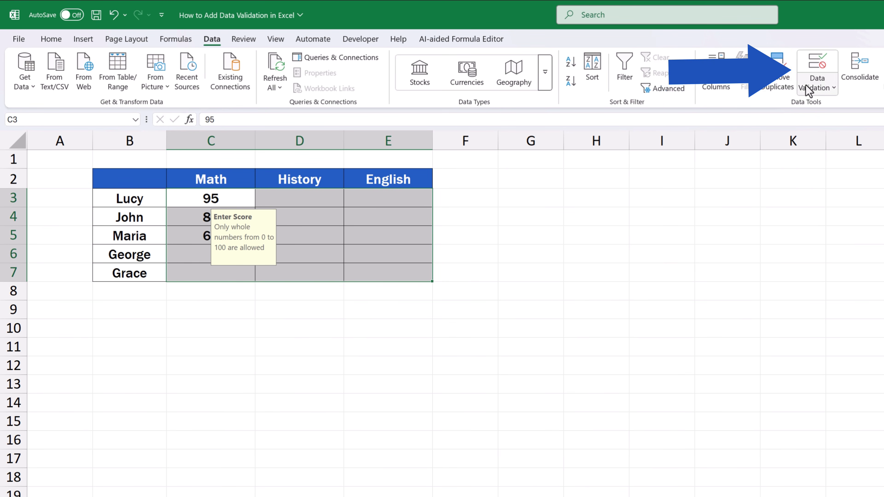
left_click(817, 71)
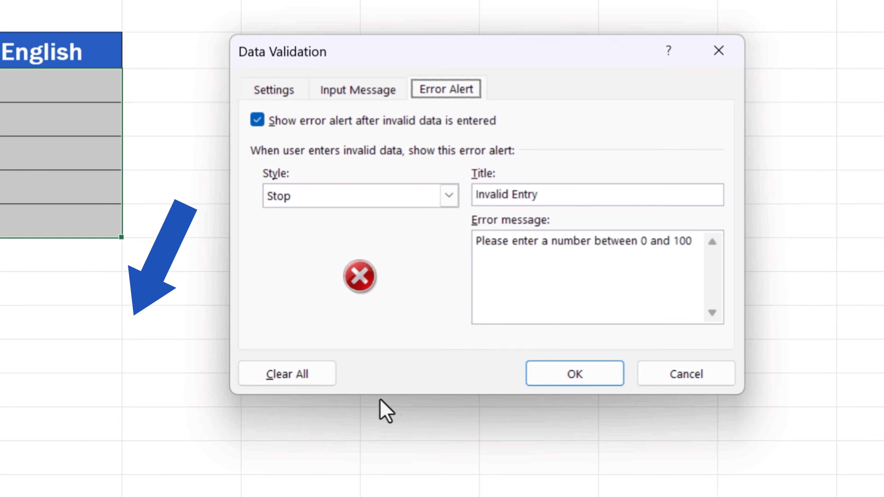
left_click(303, 375)
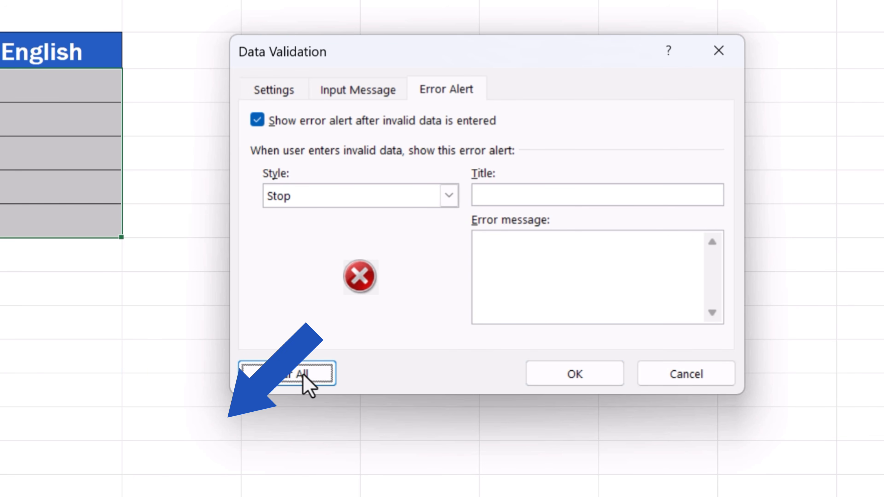
left_click(575, 376)
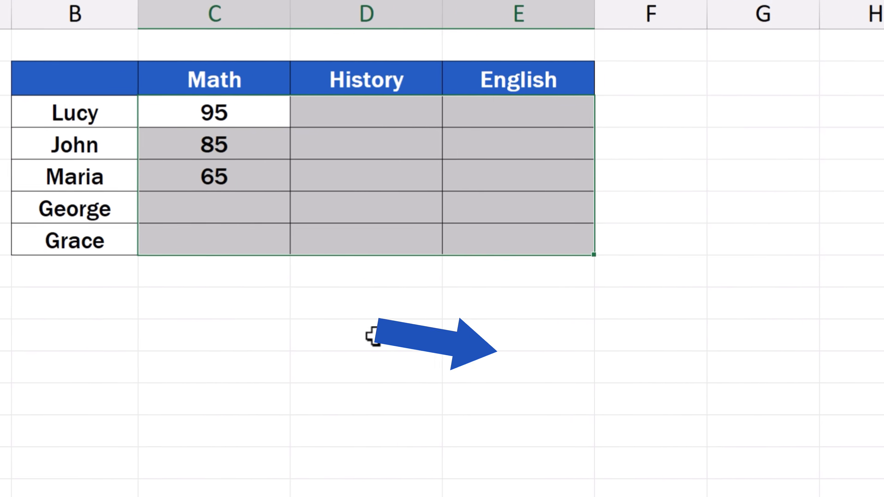
Check cells D4 and E5 for any remaining input message.
left_click(511, 330)
left_click(525, 150)
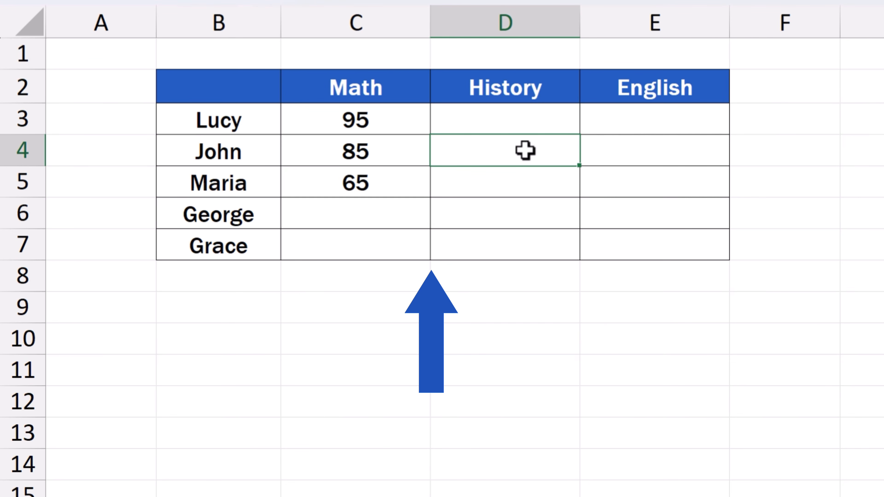
left_click(617, 177)
Enter 150 as the Math score in C6.
left_click(380, 216)
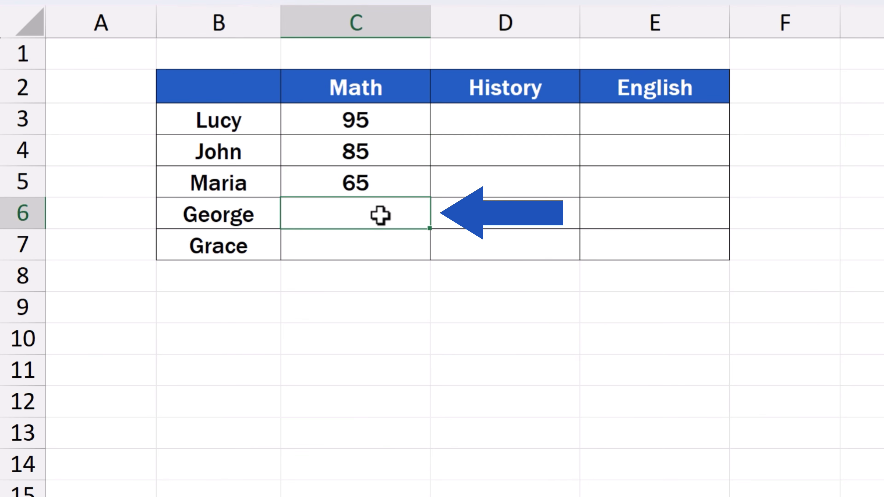
type("150")
key("Return")
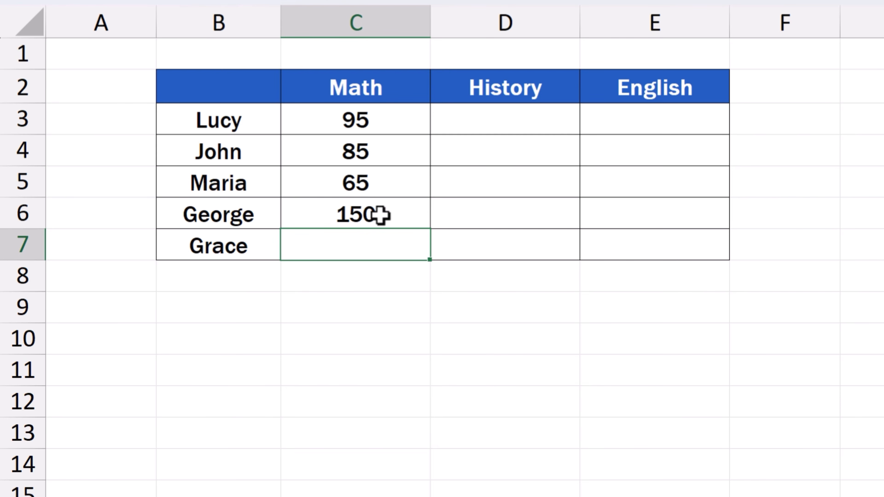